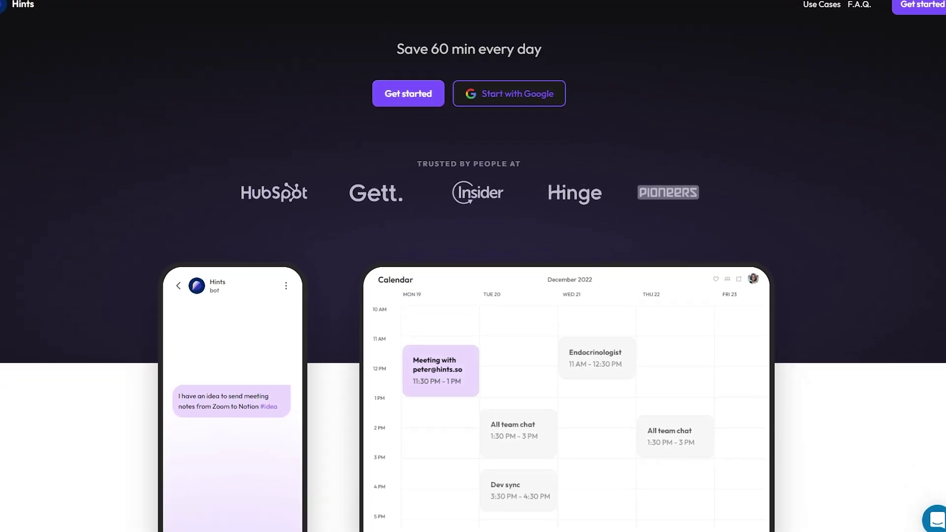
pyautogui.scroll(-10, 473, 266)
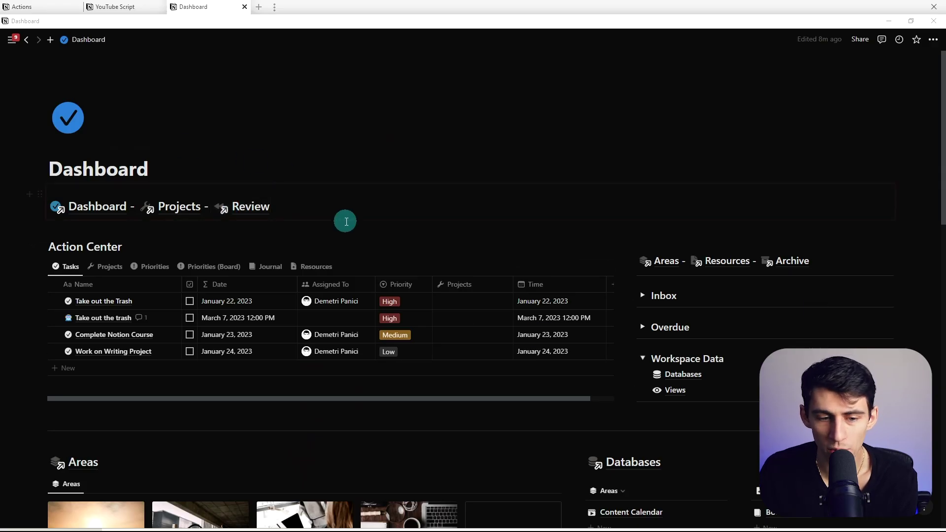
# Browse the Action Center's Projects, Journal and Resources views, then visit the Databases page.
pyautogui.scroll(-1, 355, 230)
pyautogui.click(113, 218)
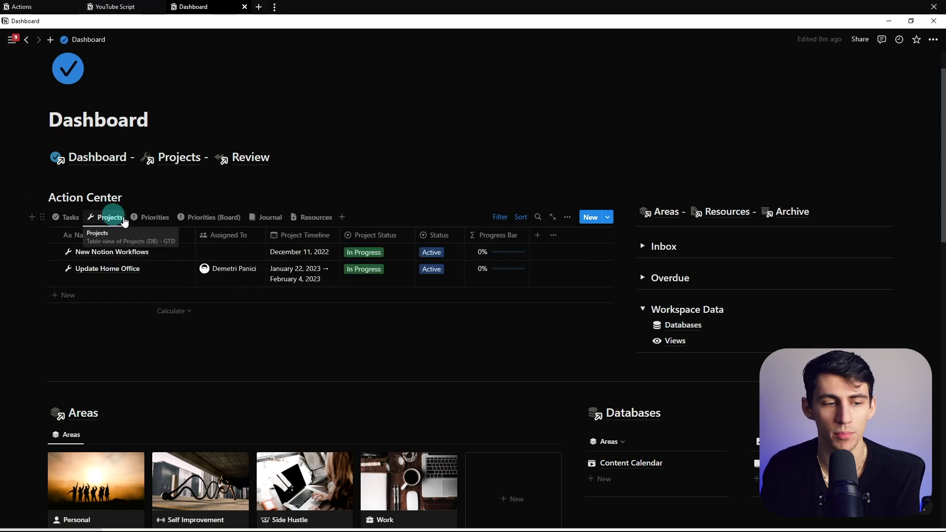
pyautogui.click(266, 217)
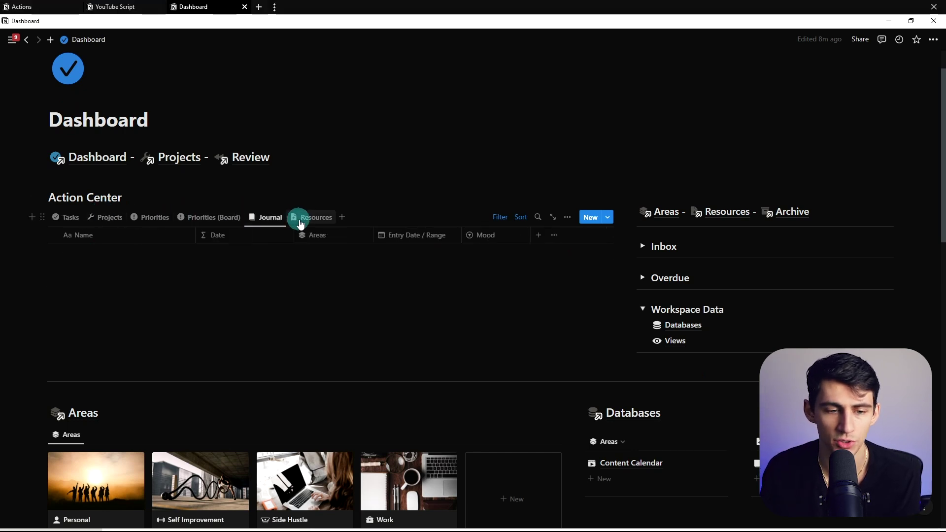
pyautogui.click(313, 219)
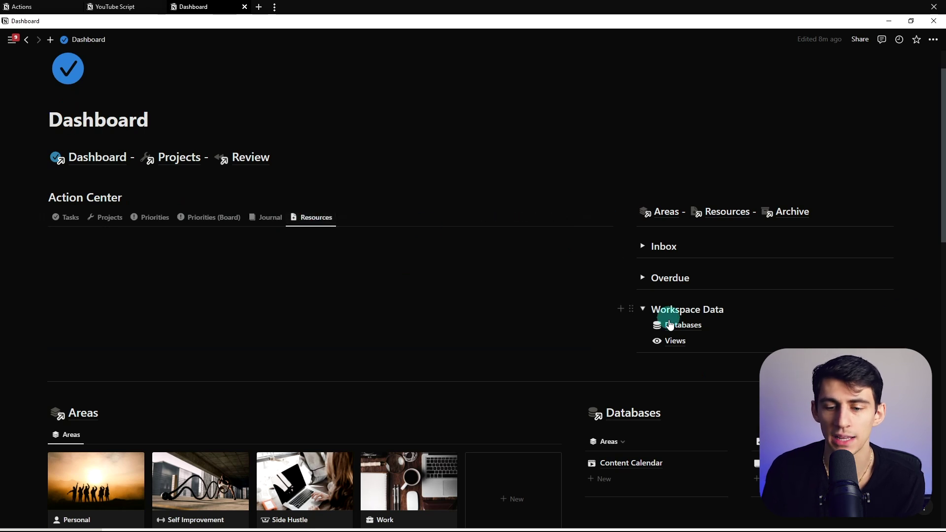
pyautogui.click(670, 325)
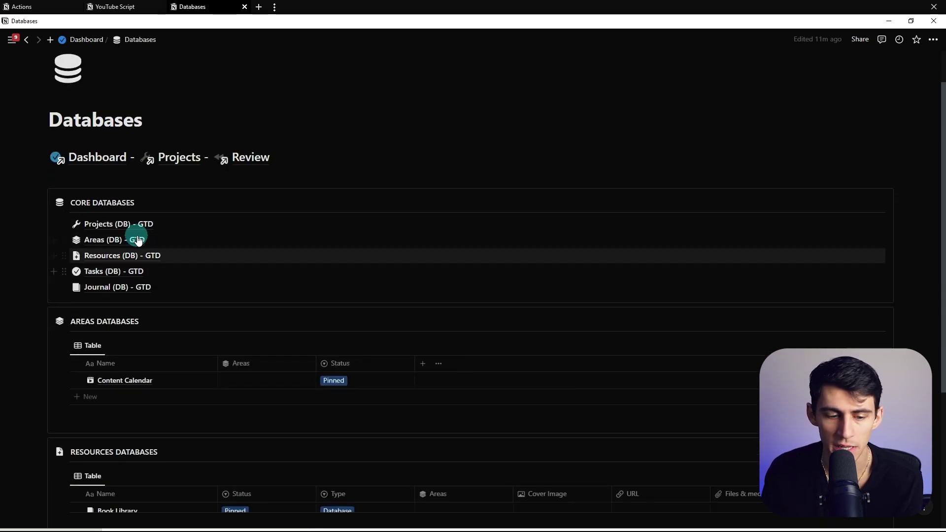
# Back on the Dashboard, show Tasks and expand the Inbox to list captured items.
pyautogui.click(106, 153)
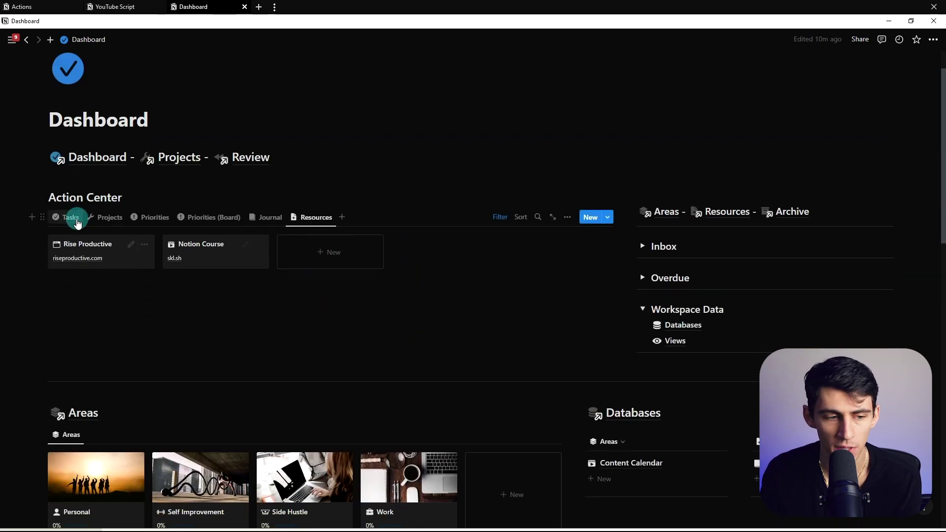
pyautogui.click(69, 218)
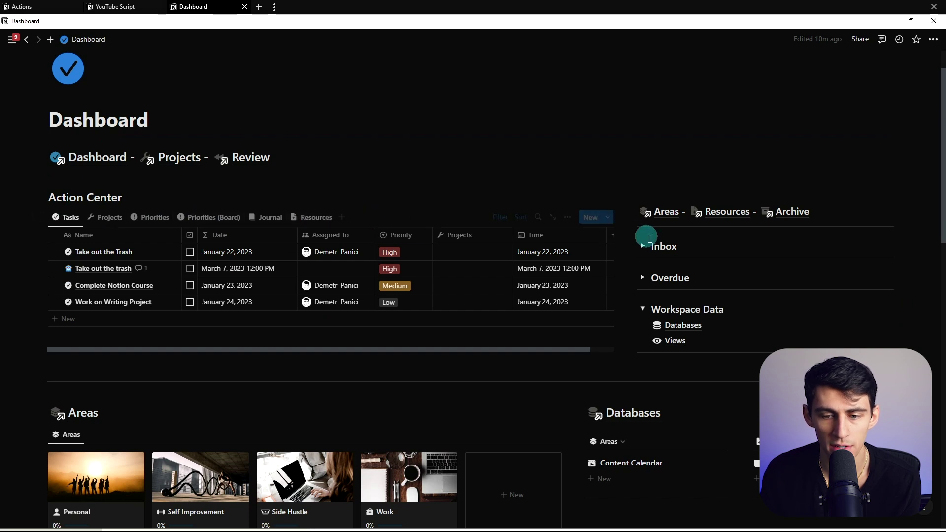
pyautogui.click(643, 246)
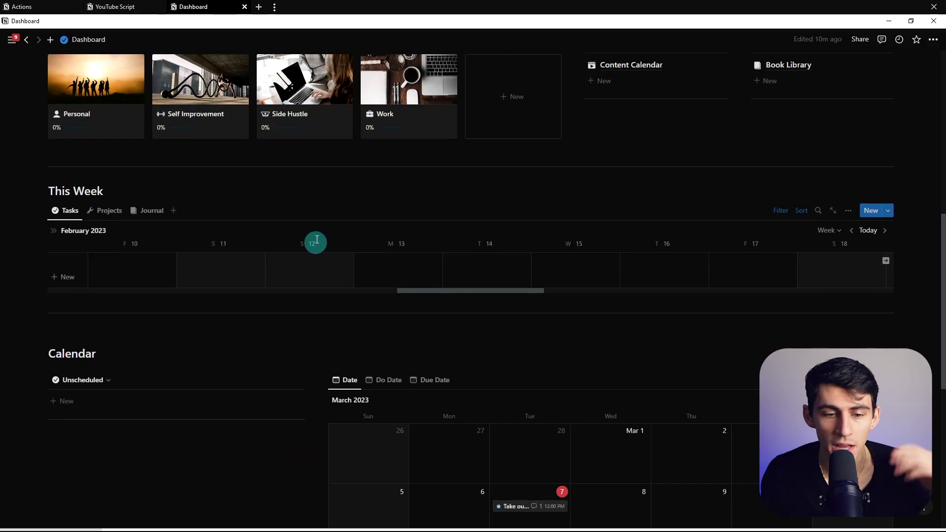
pyautogui.scroll(-2, 321, 234)
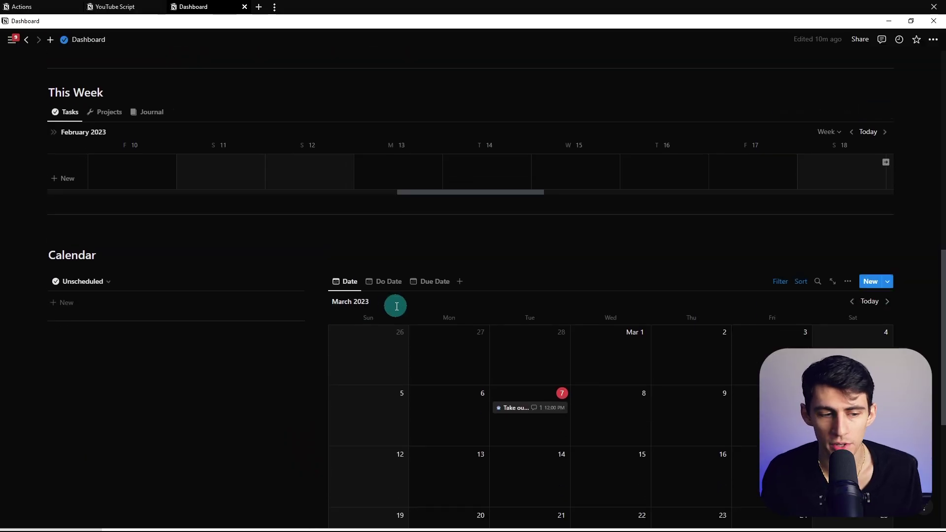
pyautogui.click(60, 281)
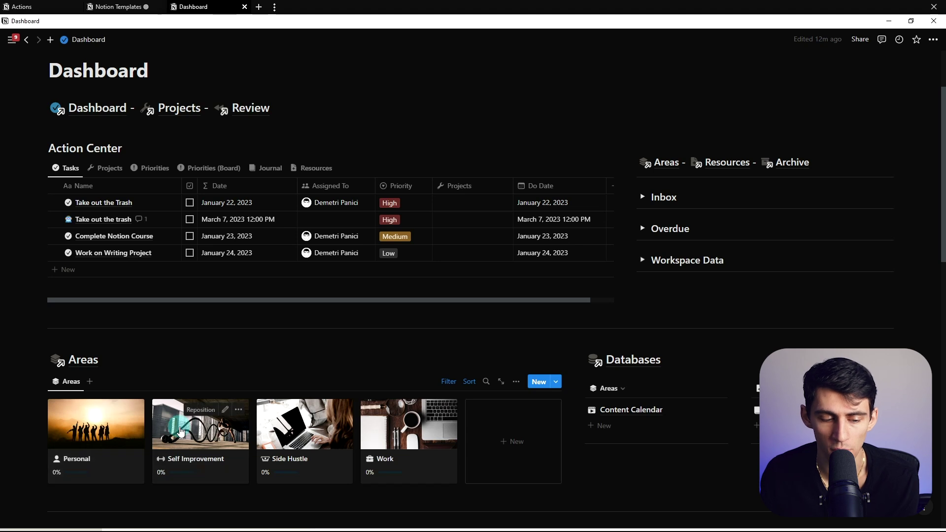
pyautogui.click(176, 421)
pyautogui.scroll(-1, 524, 379)
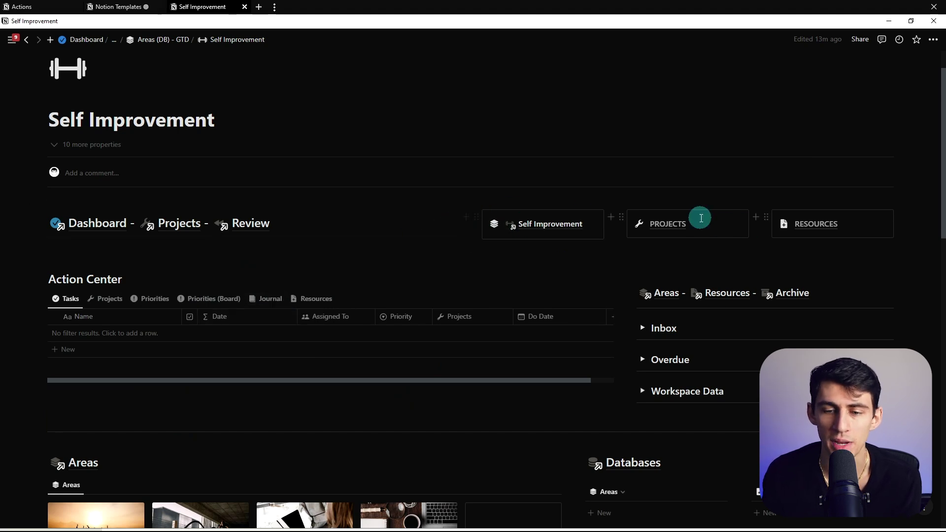
pyautogui.click(669, 225)
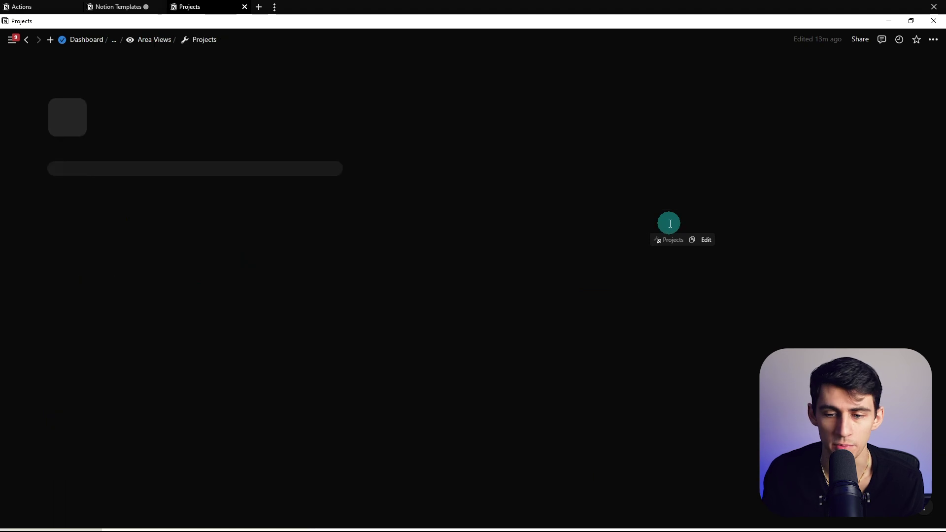
pyautogui.click(819, 217)
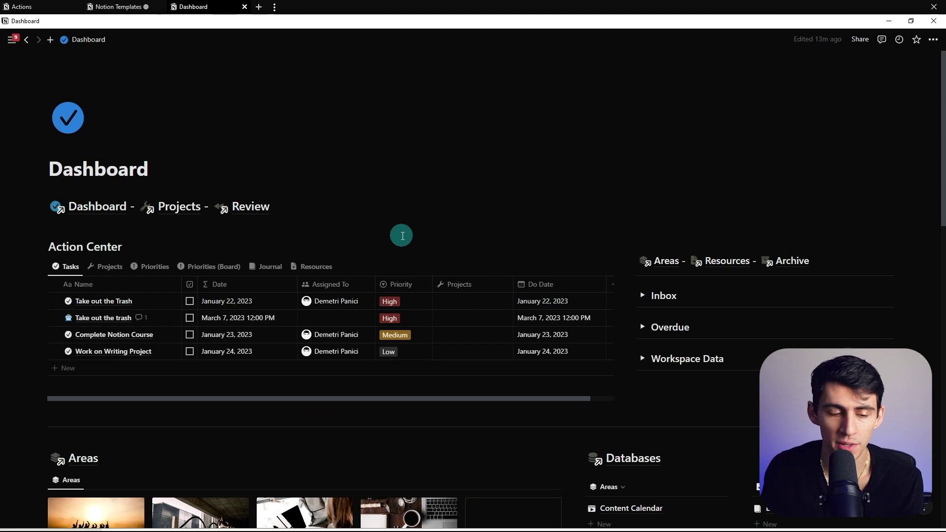
# View the 'Take out the trash' task in side peek, then as a full page.
pyautogui.click(158, 301)
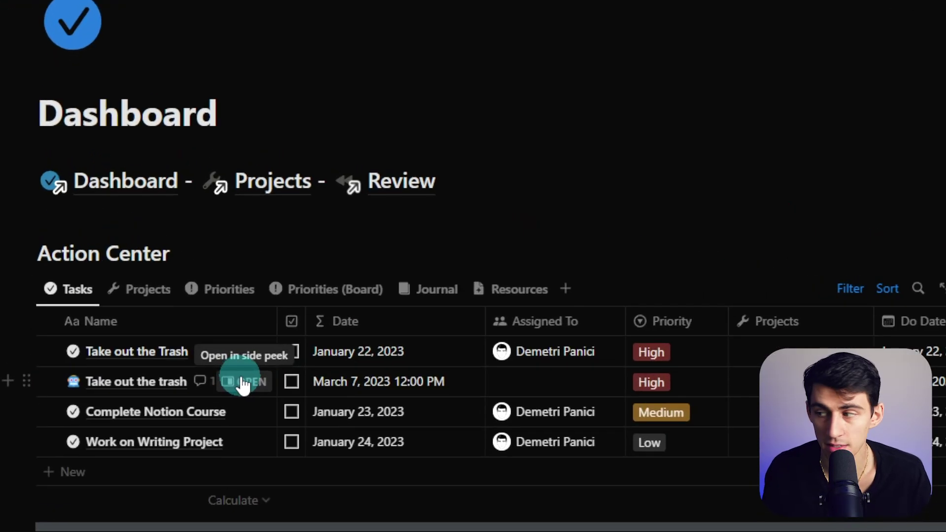
pyautogui.click(169, 291)
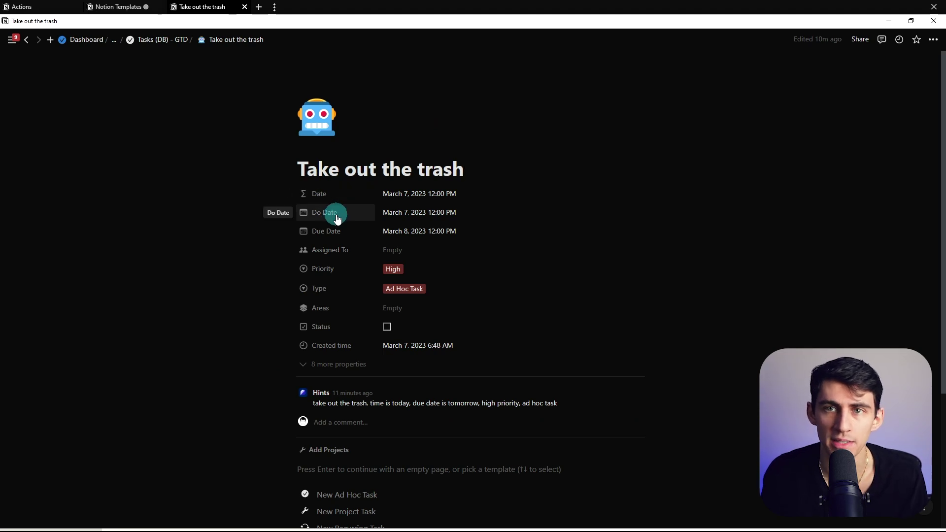
pyautogui.hotkey('alt', 'Tab')
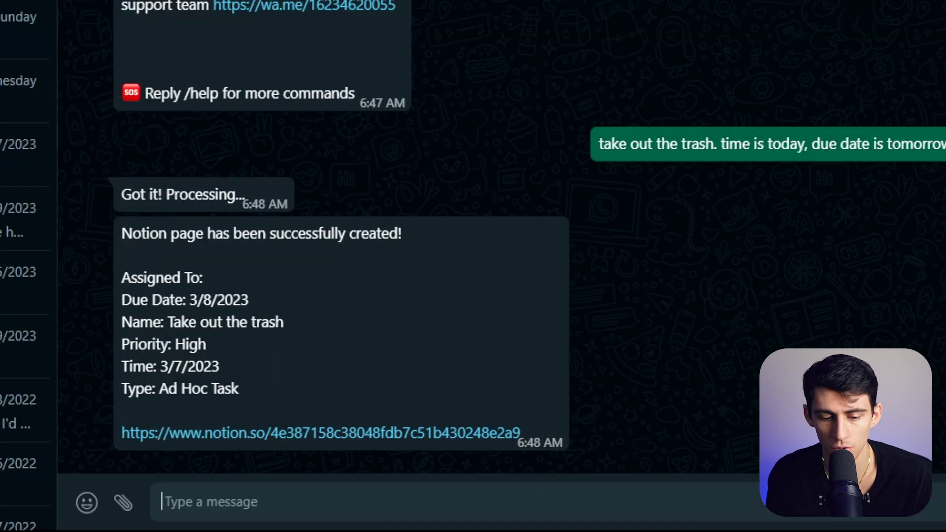
# Message Hints: 'make new youtube video for hints', due today, high priority, ad hoc, assigned to me.
pyautogui.write('make')
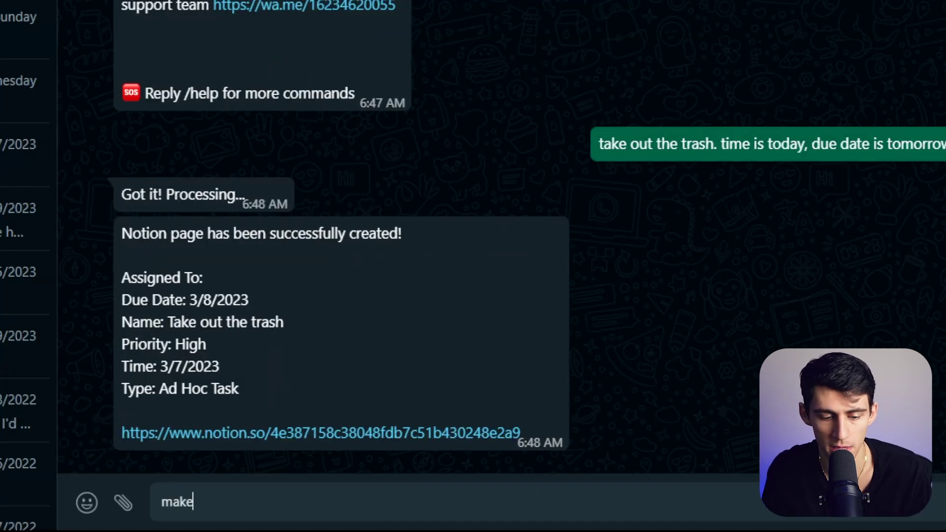
pyautogui.write(' new youtube video for hints')
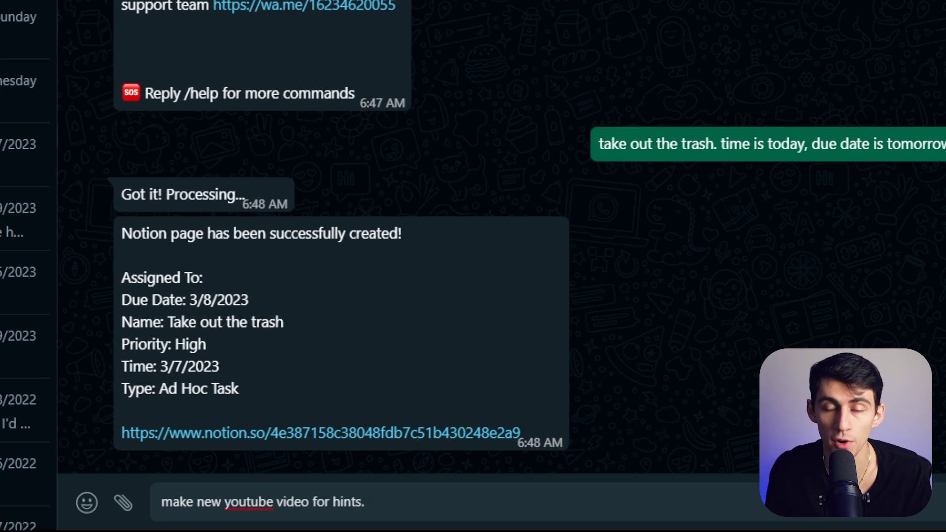
pyautogui.write('. do date')
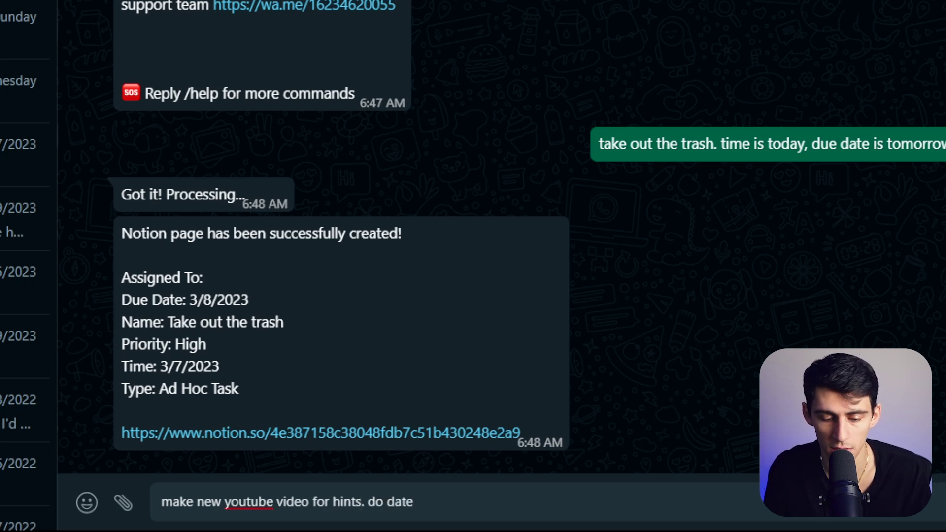
pyautogui.write(' is today, ')
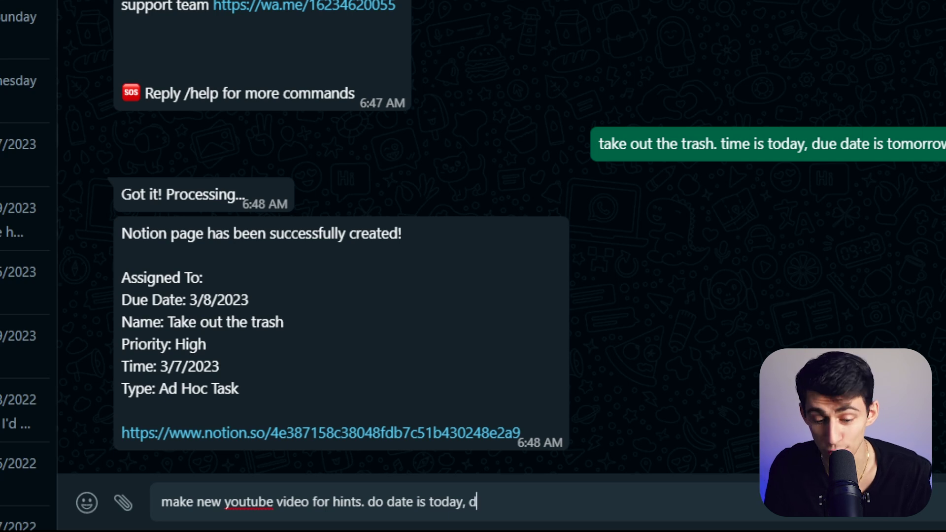
pyautogui.write('due date is today, high priority,')
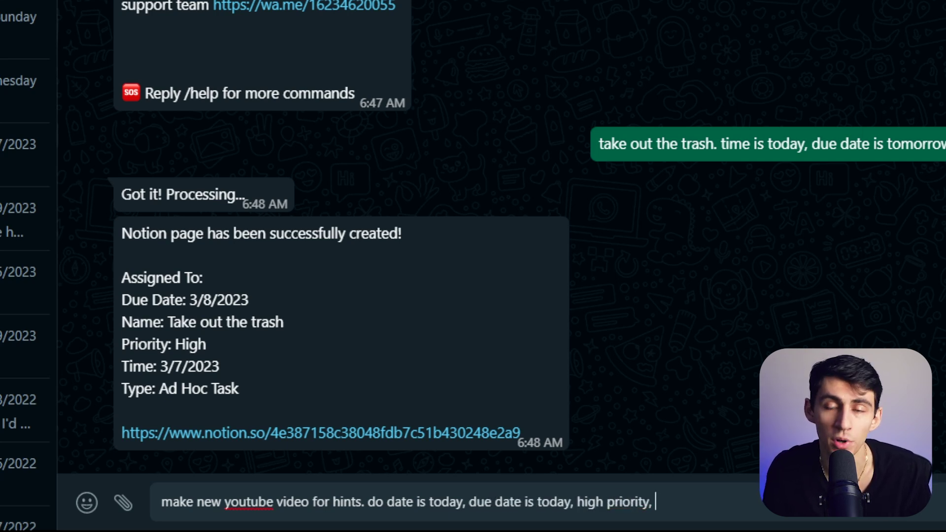
pyautogui.write(' ad hoc ')
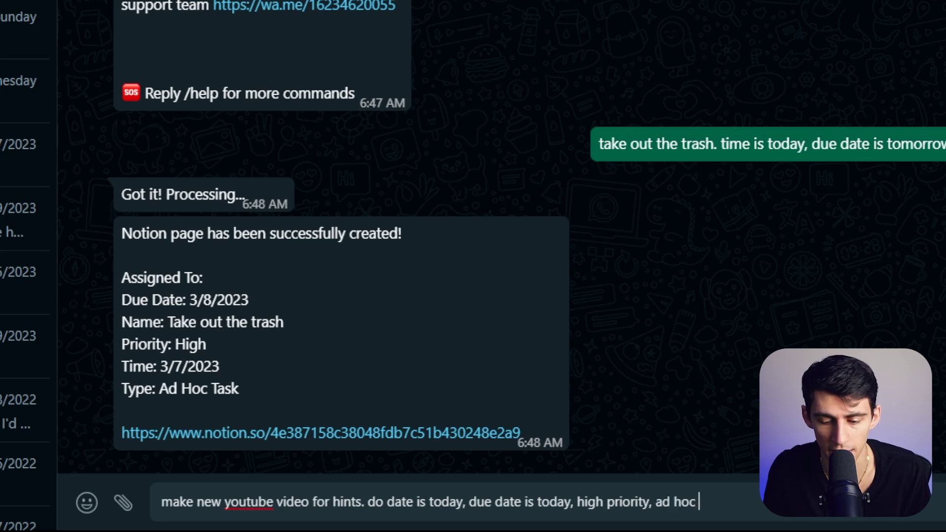
pyautogui.write('task, assign to me')
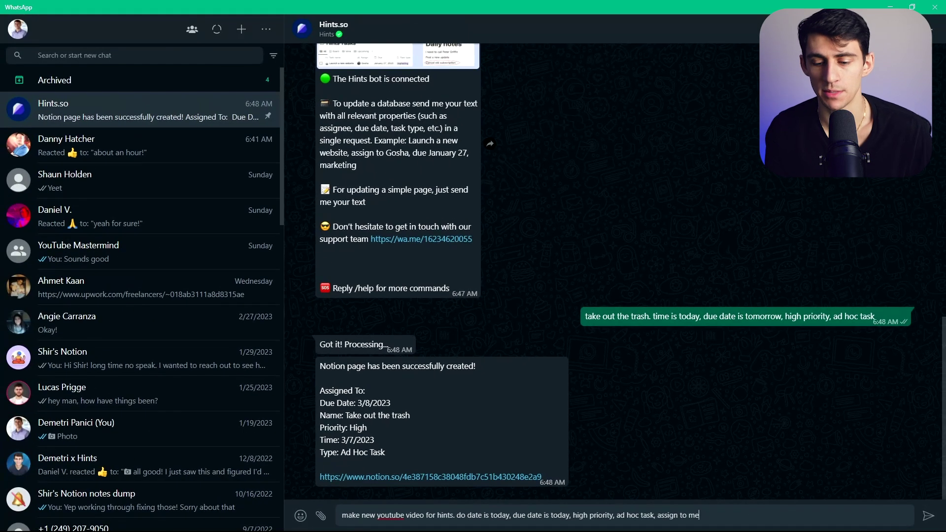
pyautogui.press('Return')
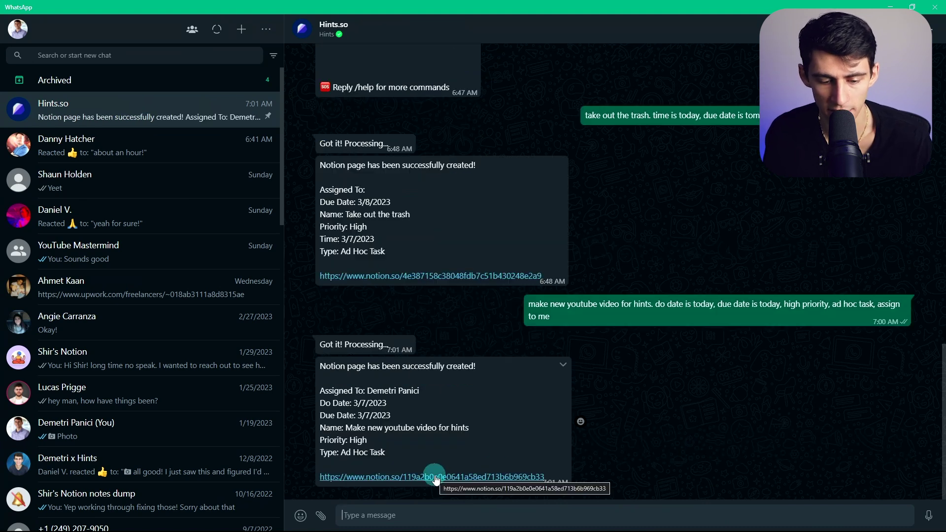
# Open the new 'Make new youtube video for hints' page from the bot's link and review its properties.
pyautogui.click(435, 476)
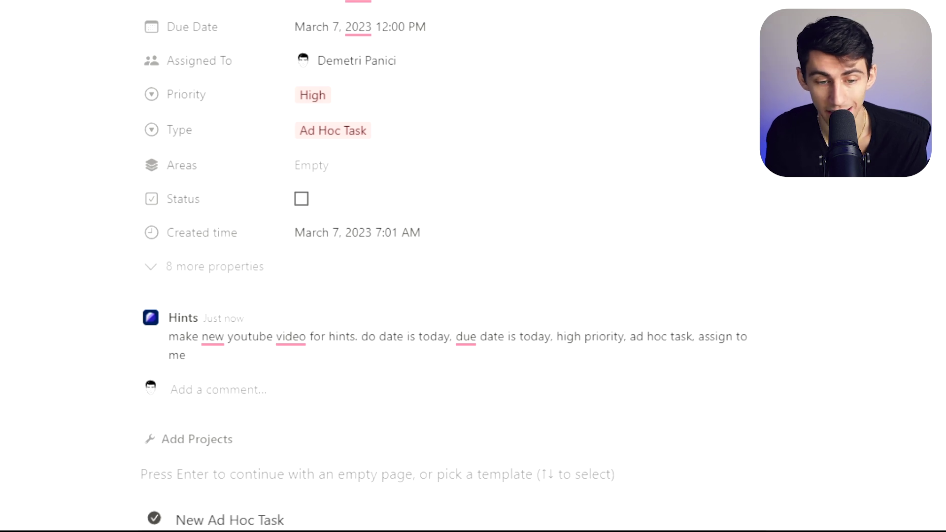
pyautogui.scroll(3, 443, 266)
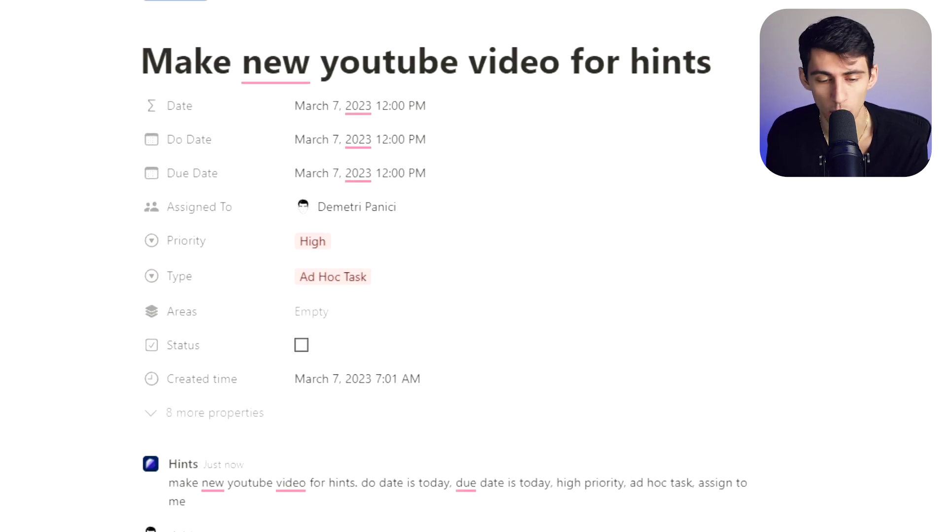
pyautogui.scroll(1, 443, 266)
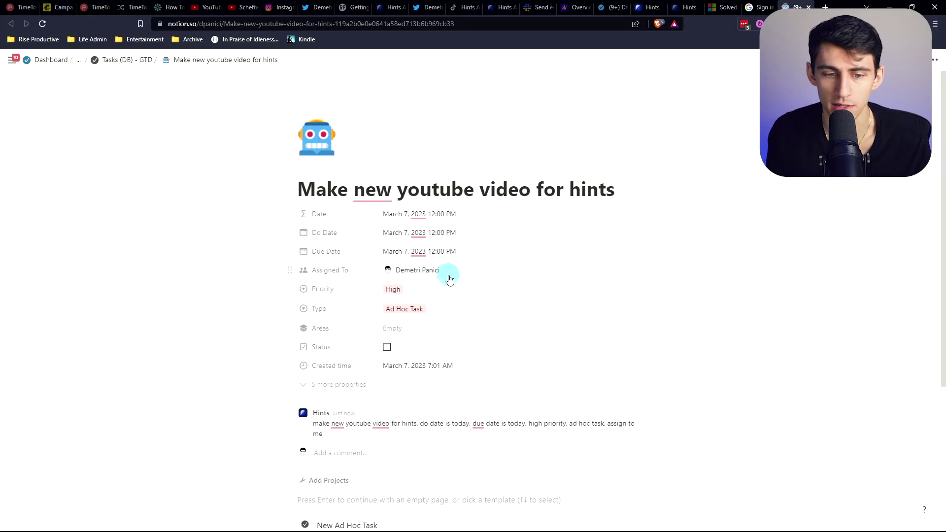
pyautogui.scroll(-3, 468, 300)
pyautogui.scroll(3, 487, 321)
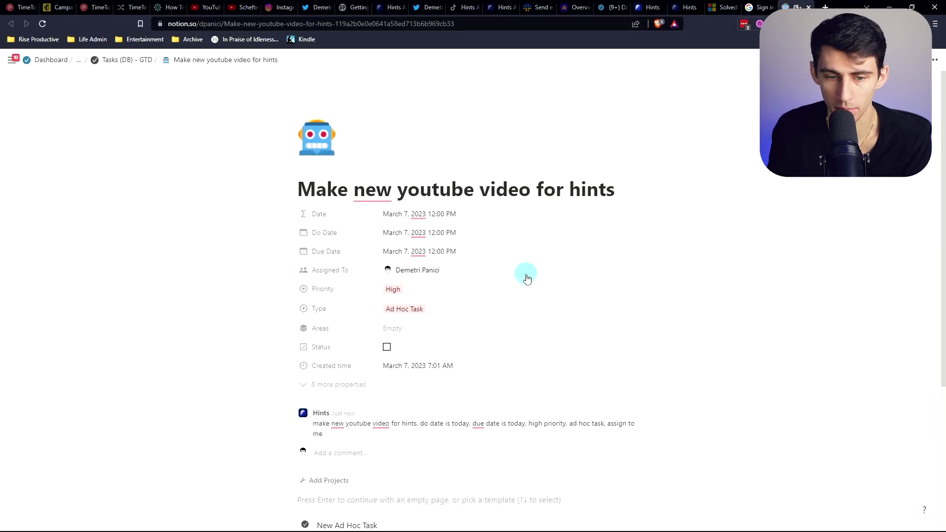
pyautogui.scroll(-2, 528, 274)
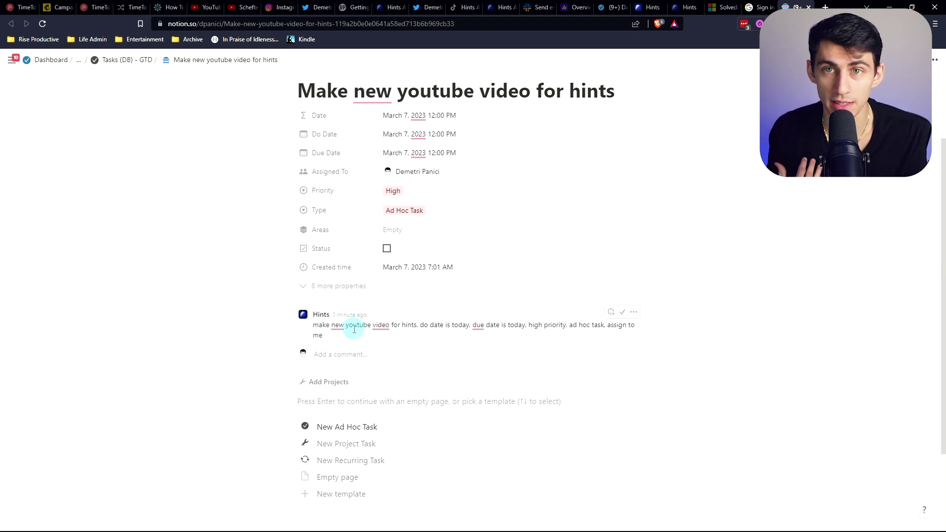
pyautogui.scroll(-1, 354, 329)
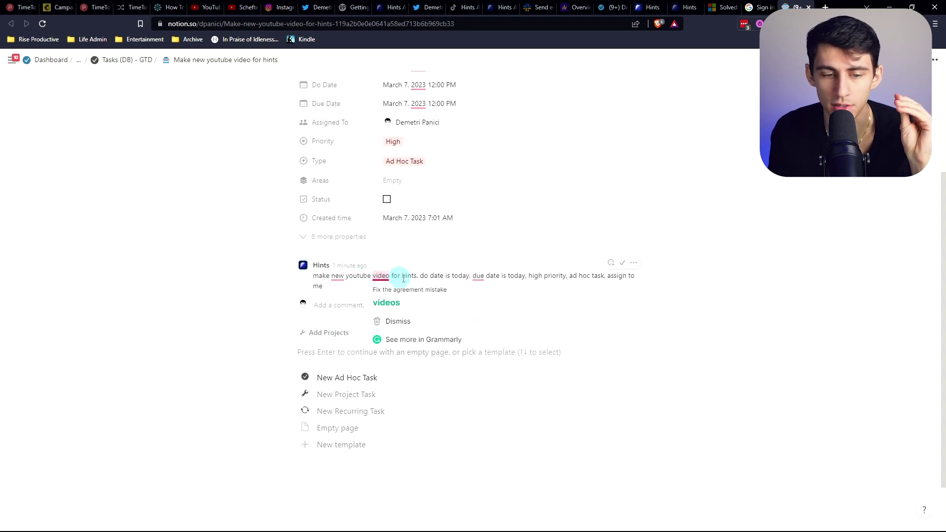
# Select the Hints comment text on the page, then return to the WhatsApp chat.
pyautogui.tripleClick(428, 277)
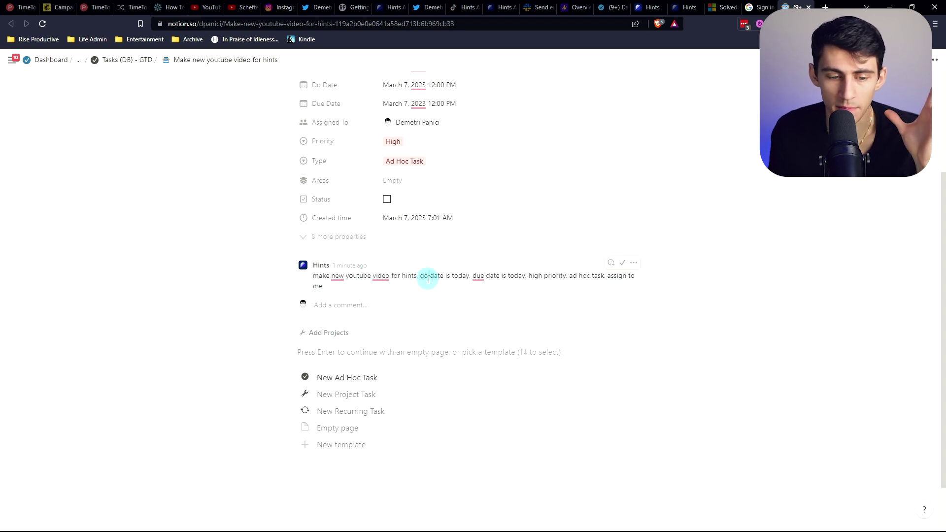
pyautogui.scroll(-1, 394, 315)
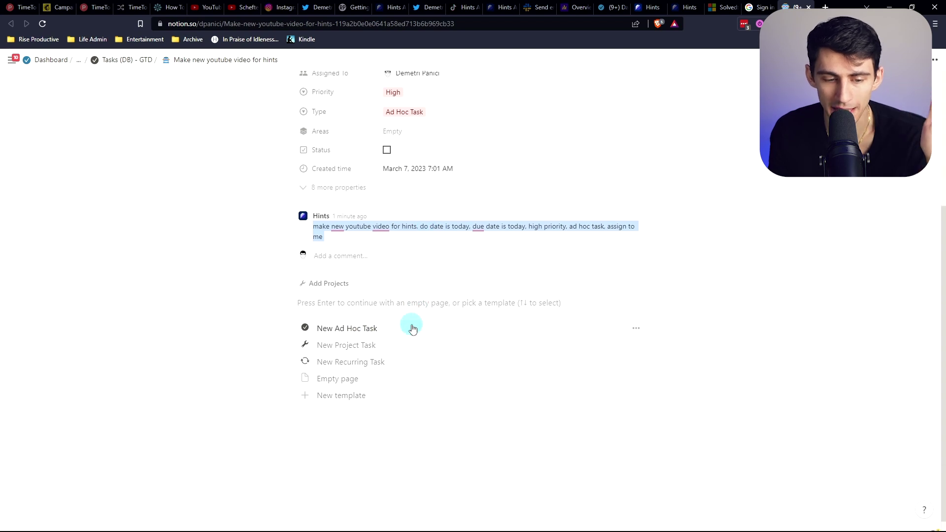
pyautogui.scroll(2, 473, 409)
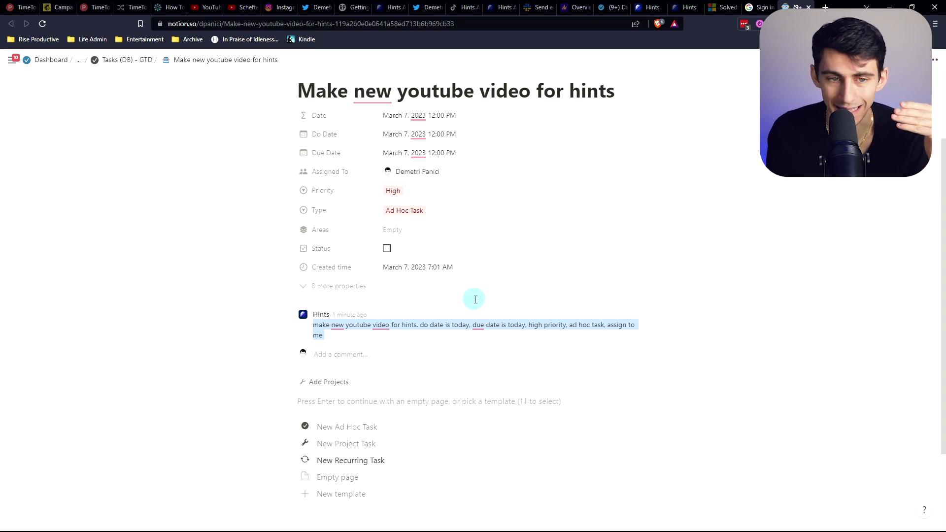
pyautogui.scroll(2, 431, 230)
pyautogui.scroll(-2, 439, 230)
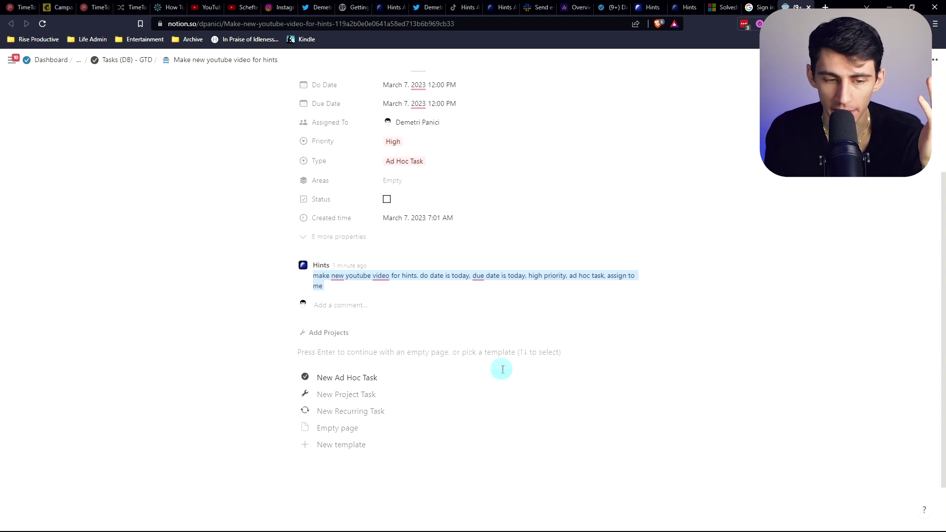
pyautogui.scroll(2, 500, 369)
pyautogui.hotkey('alt', 'Tab')
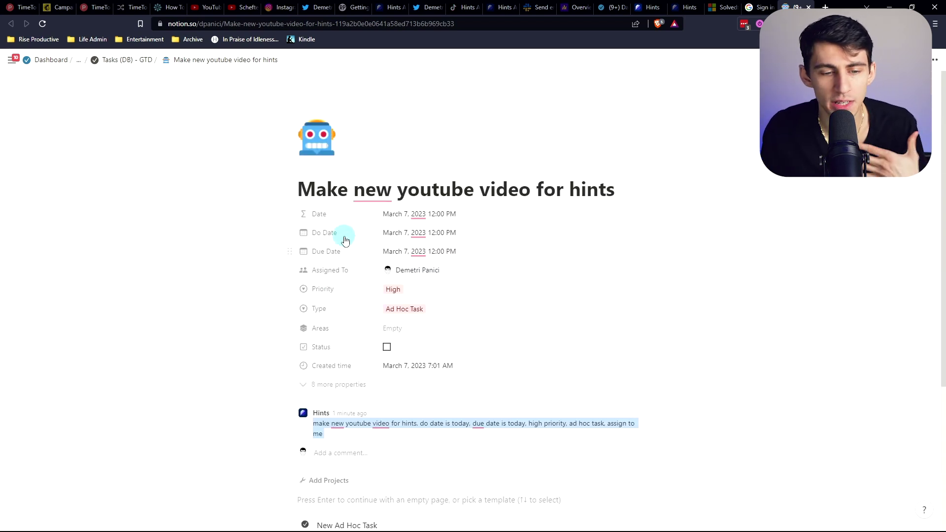
pyautogui.hotkey('alt', 'Tab')
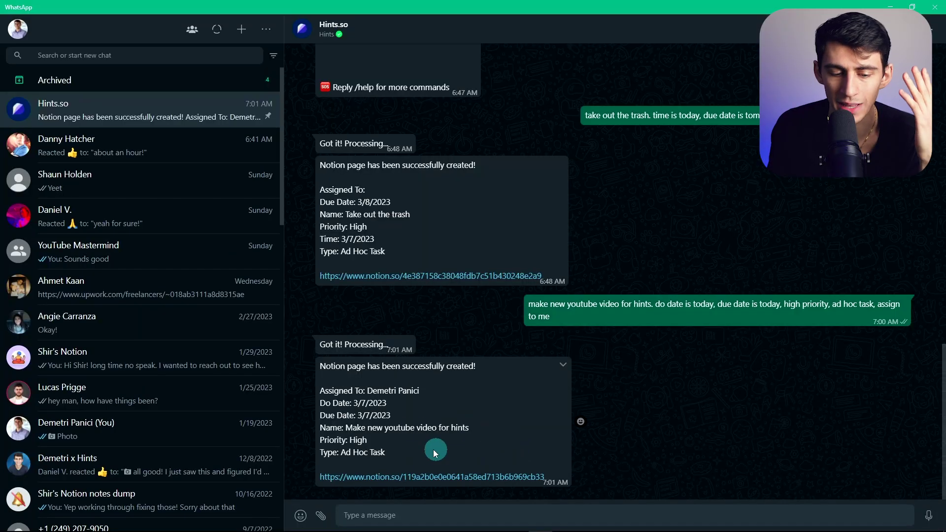